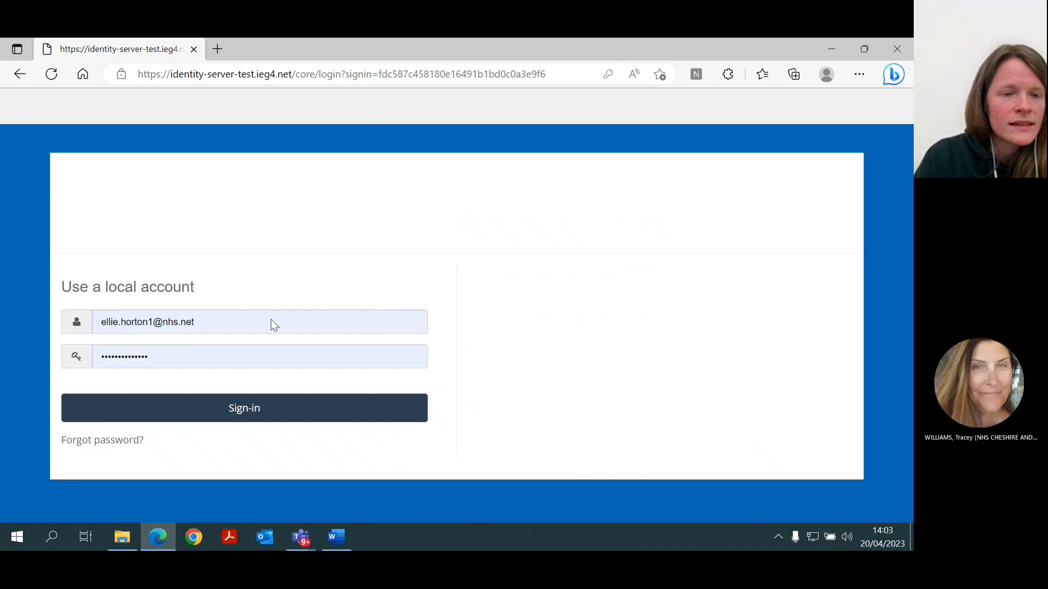
Sign in with the prefilled account details and open the existing patient's fast track form.
left_click(265, 411)
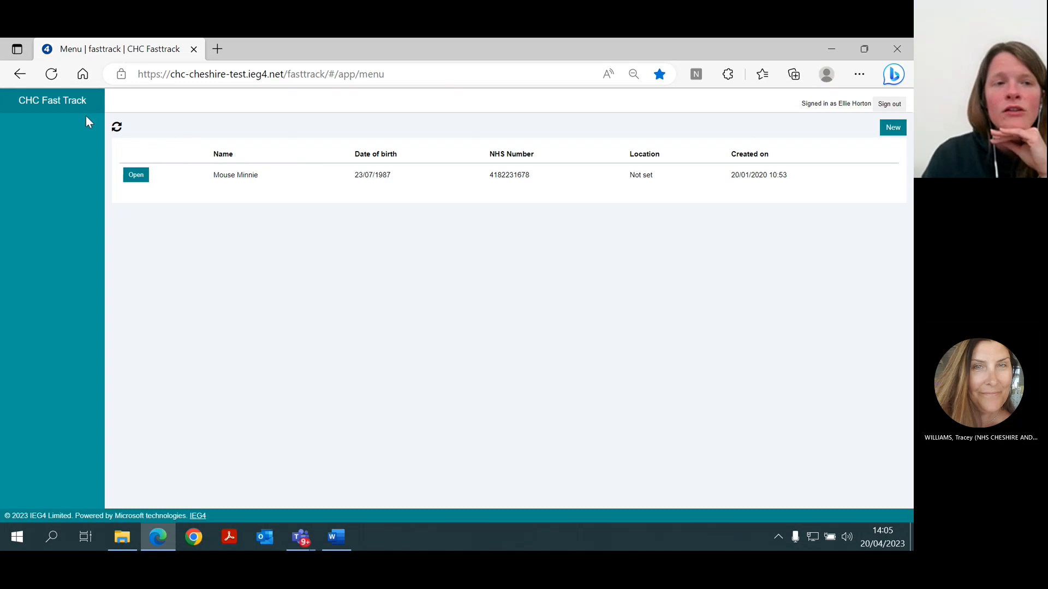
left_click(135, 175)
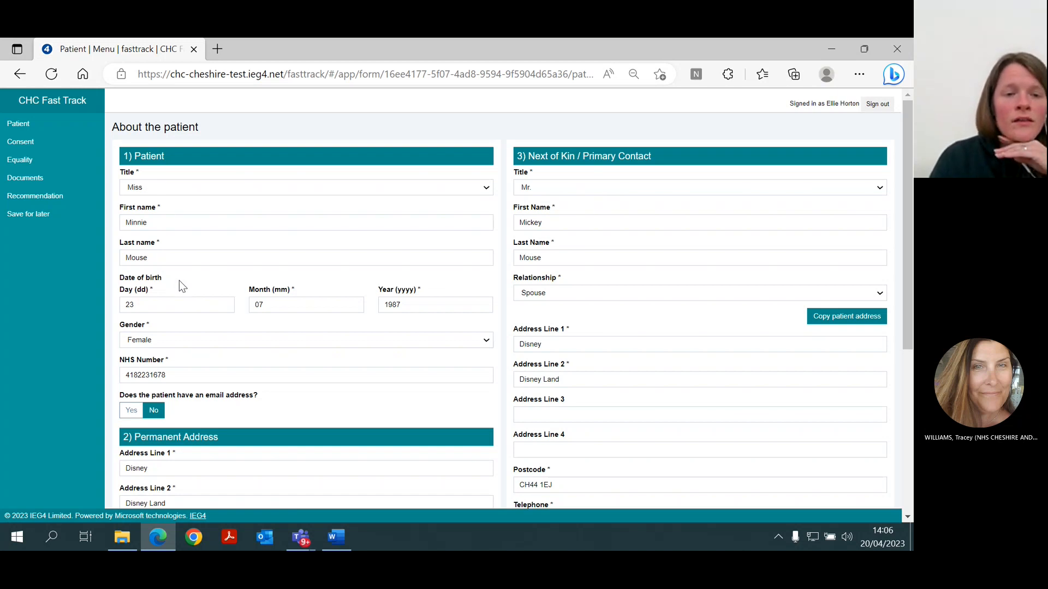
Answer No to whether the patient is currently at their permanent address, and switch the answer back to Yes.
scroll(179, 280, "down", 1)
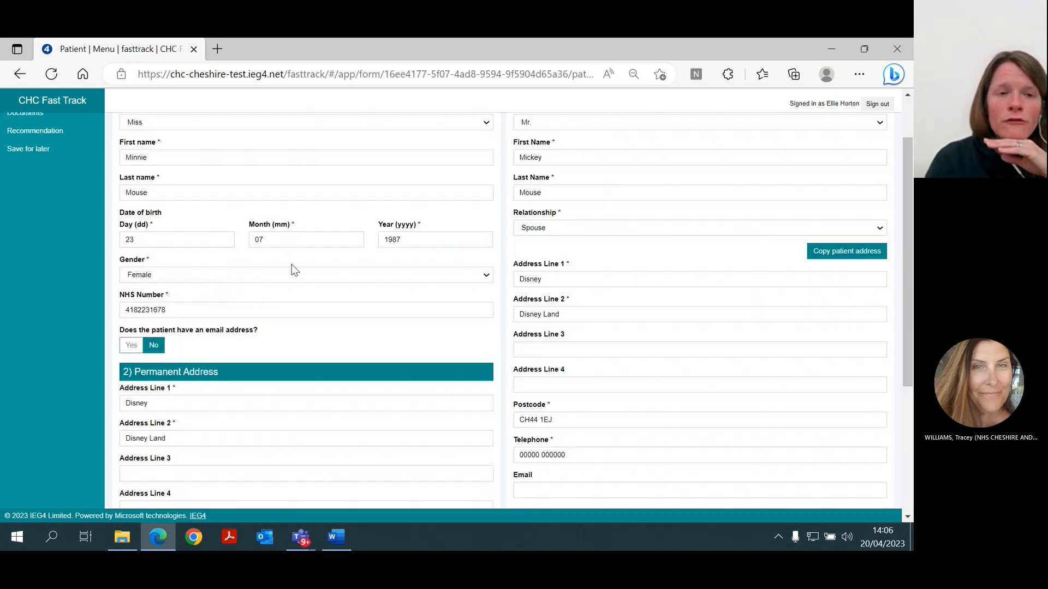
scroll(291, 264, "down", 2)
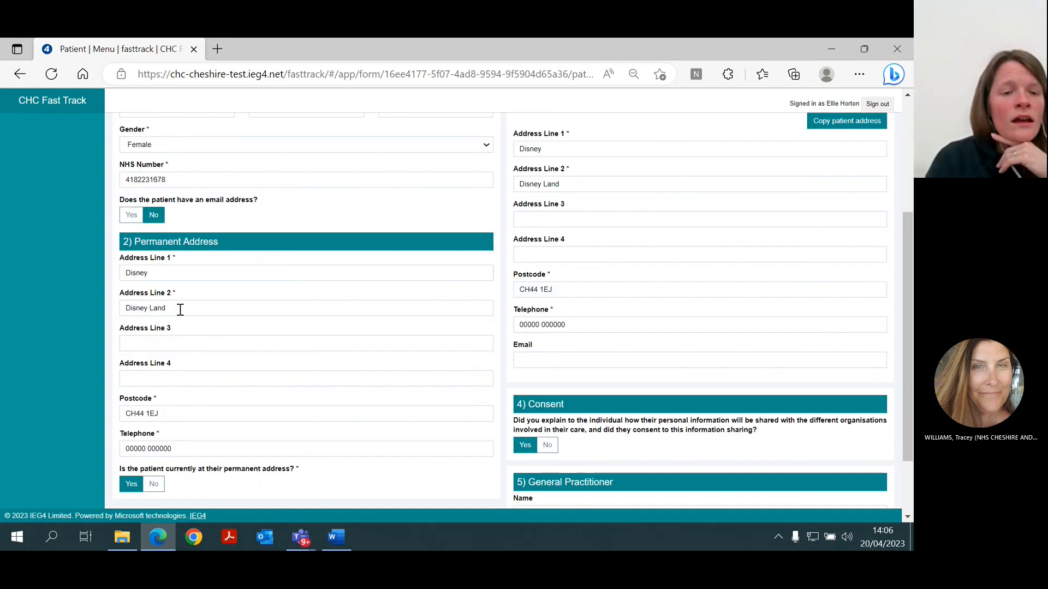
scroll(180, 309, "down", 2)
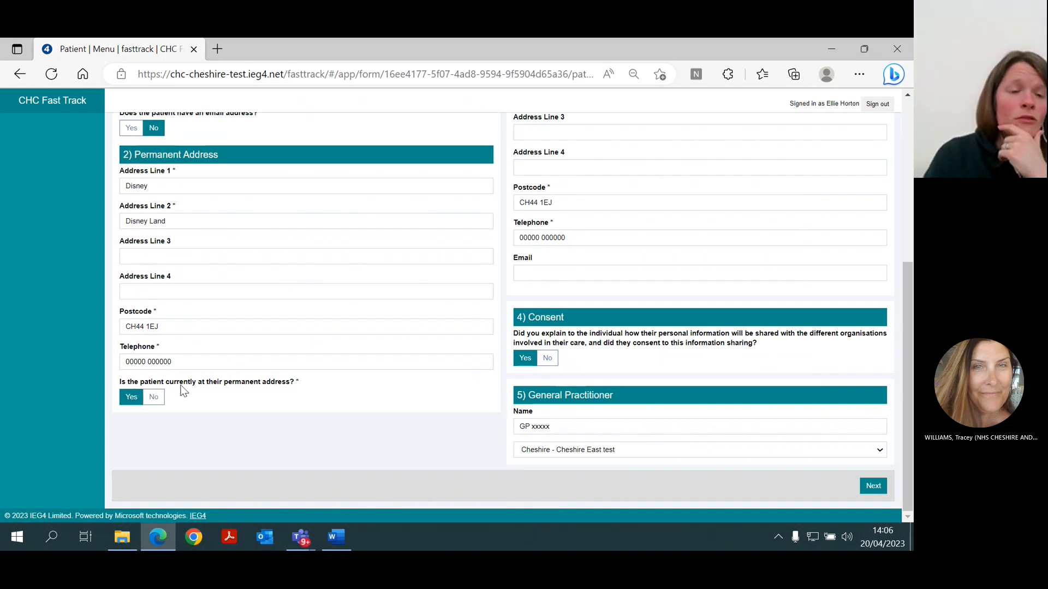
left_click(157, 401)
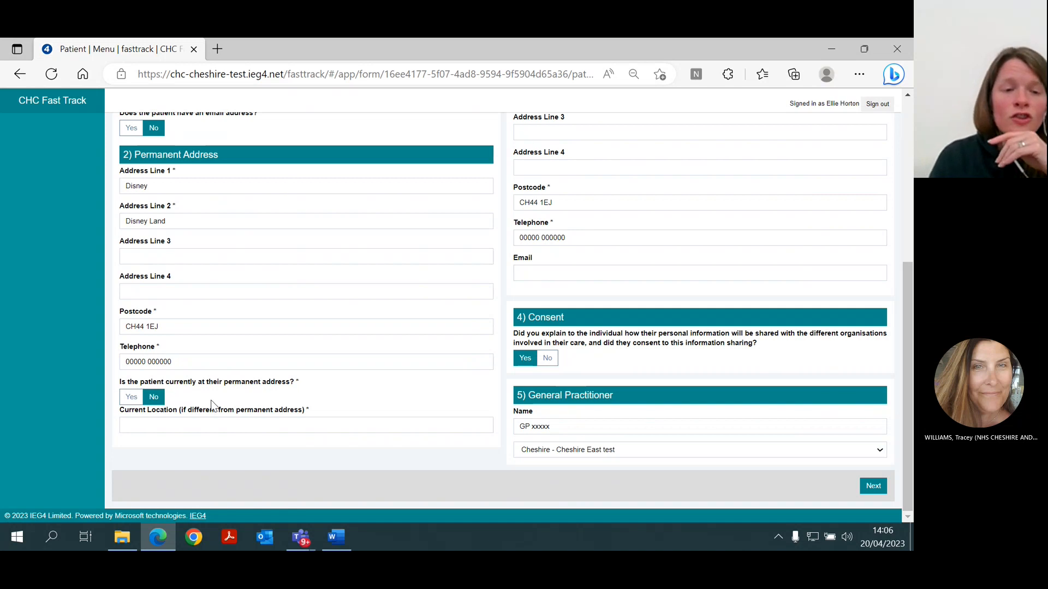
left_click(130, 402)
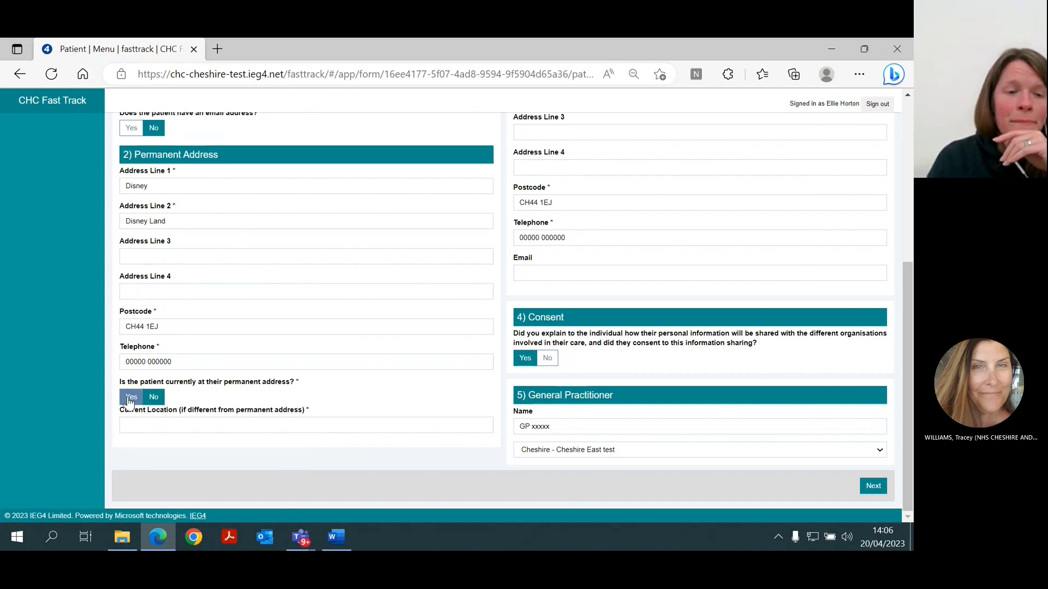
Select Cheshire - Cheshire East test as the general practitioner's practice and continue to the consent form.
scroll(506, 159, "up", 5)
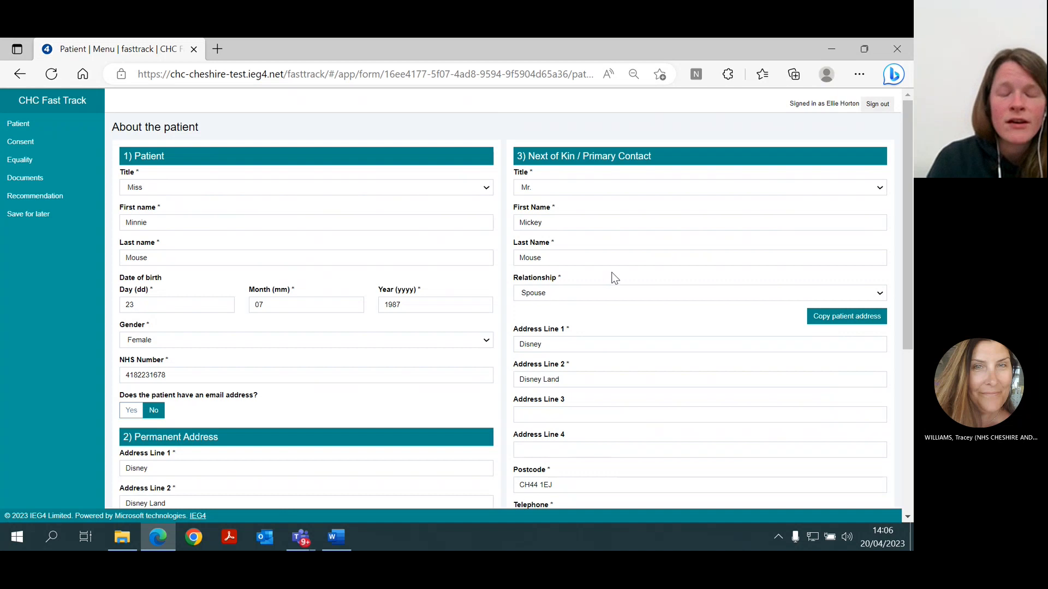
scroll(616, 276, "down", 5)
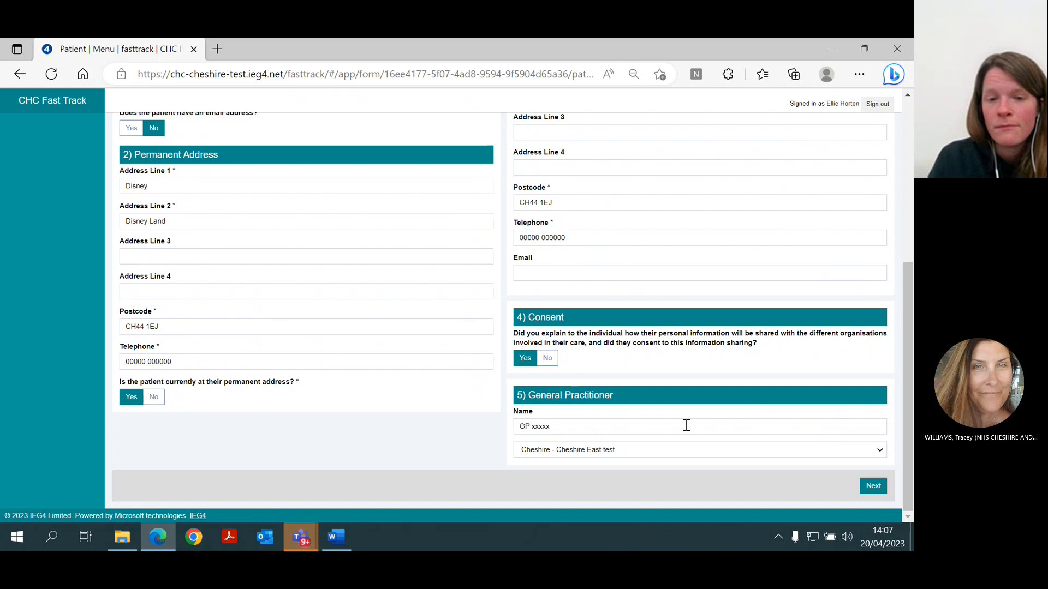
left_click(608, 460)
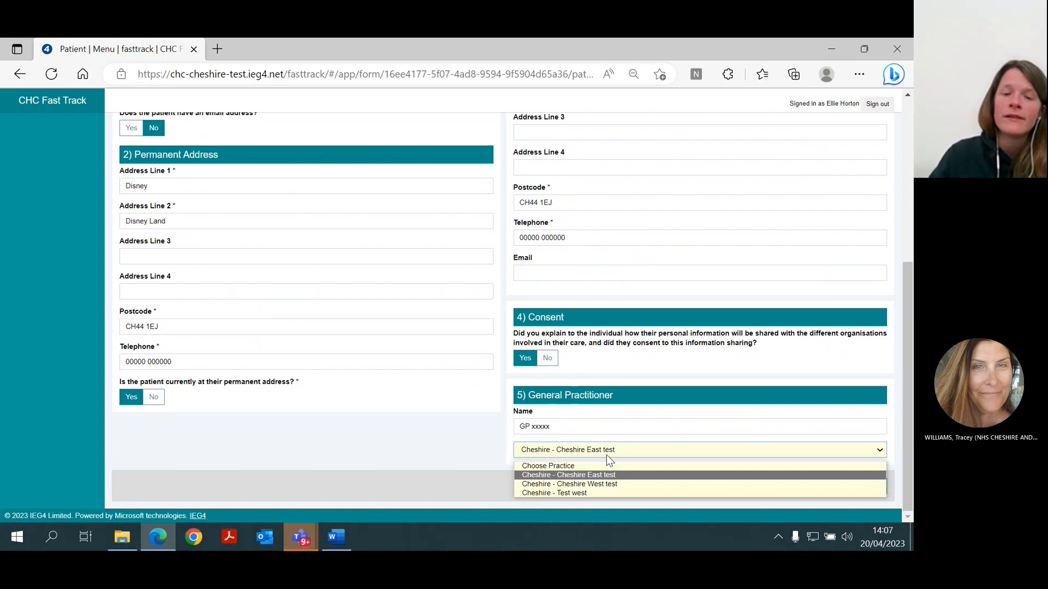
left_click(560, 476)
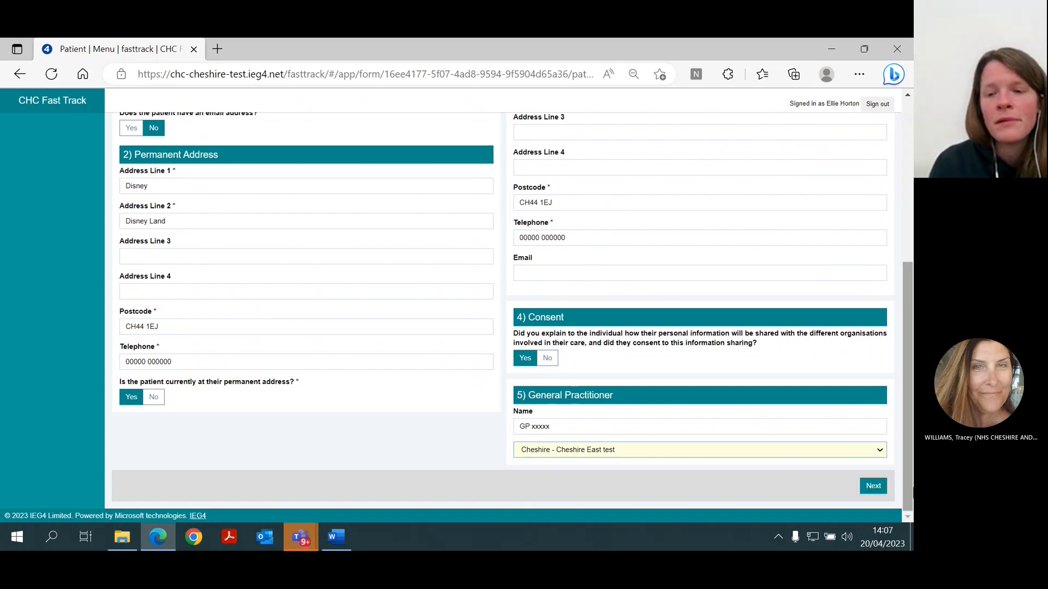
left_click(873, 486)
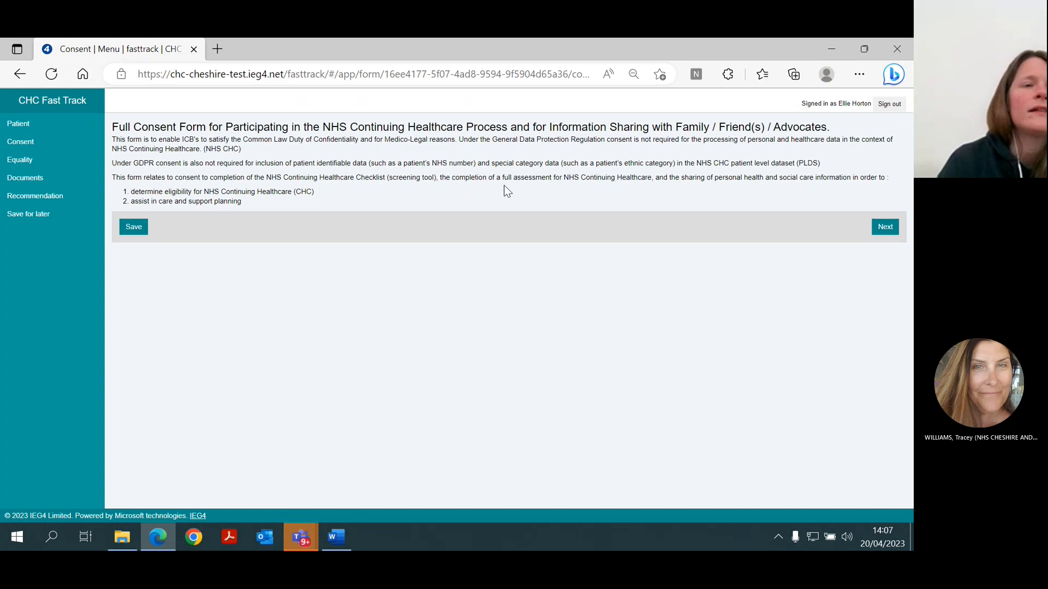
Revisit the patient page to review the information-sharing consent question, and go back to the full consent form.
left_click(27, 124)
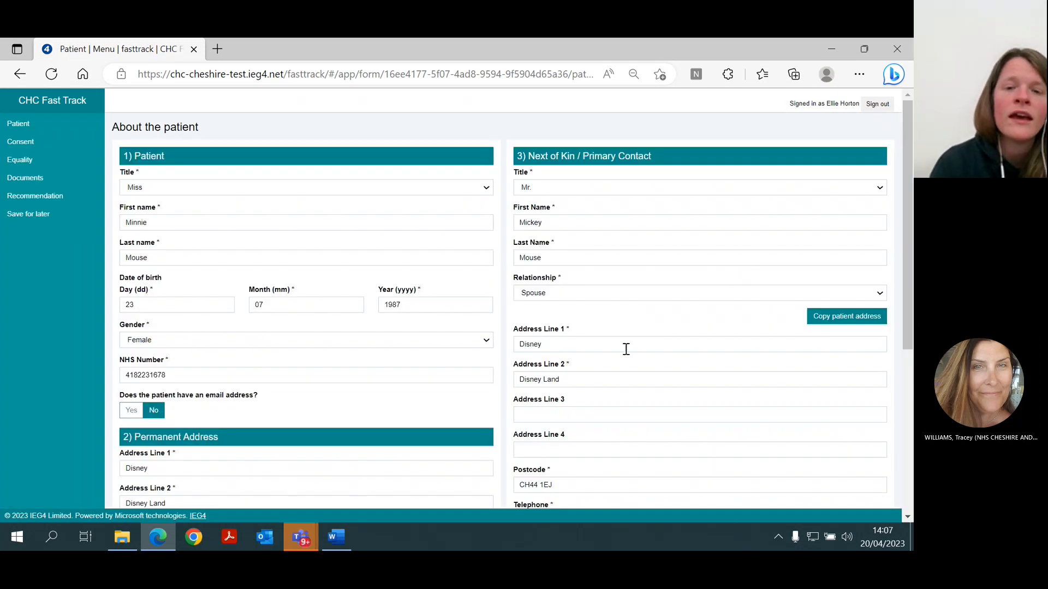
scroll(638, 365, "down", 1)
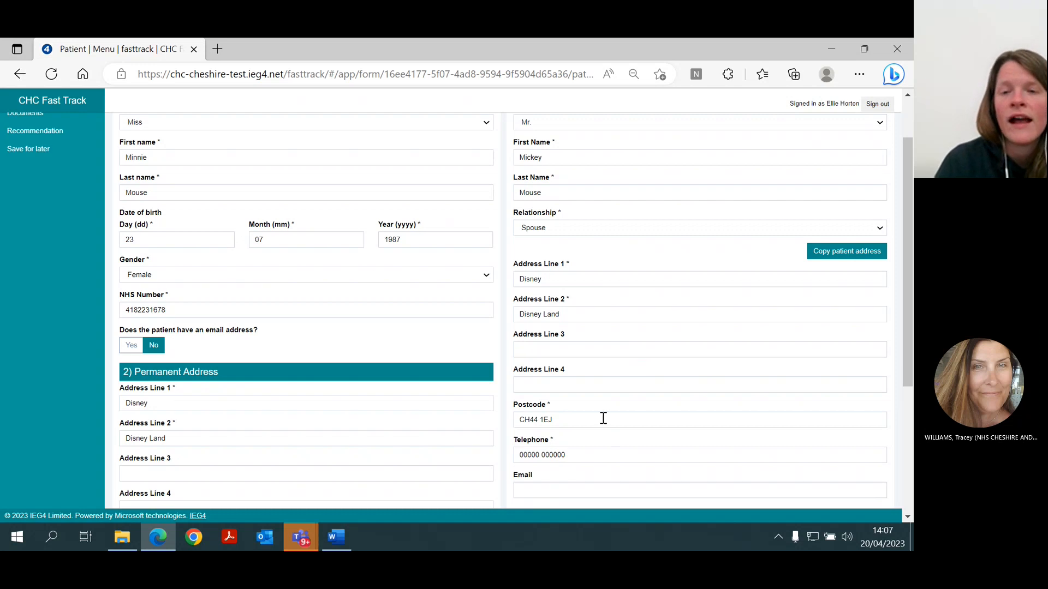
scroll(603, 418, "down", 3)
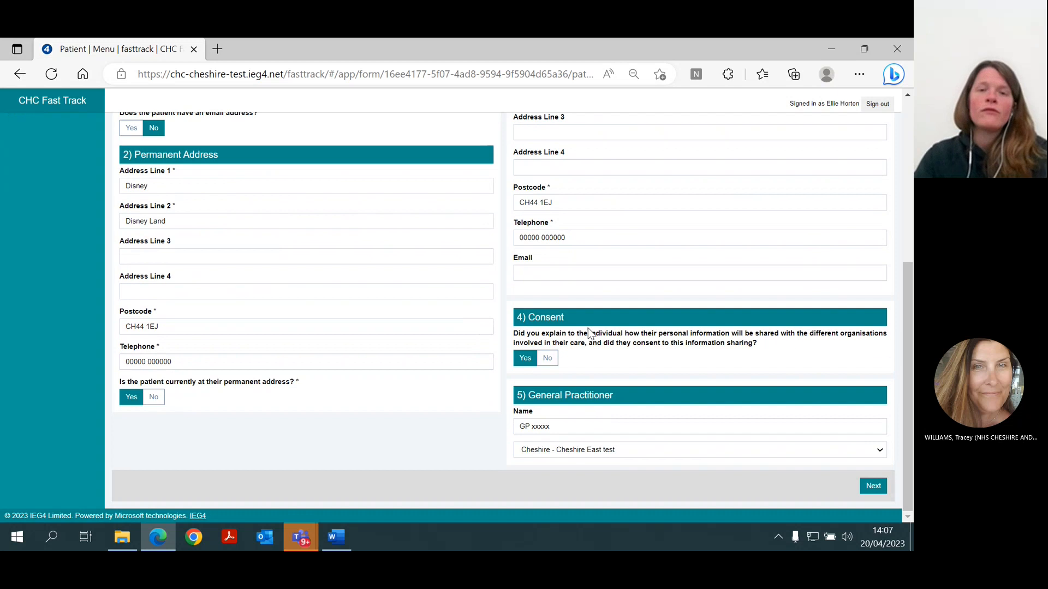
left_click(863, 486)
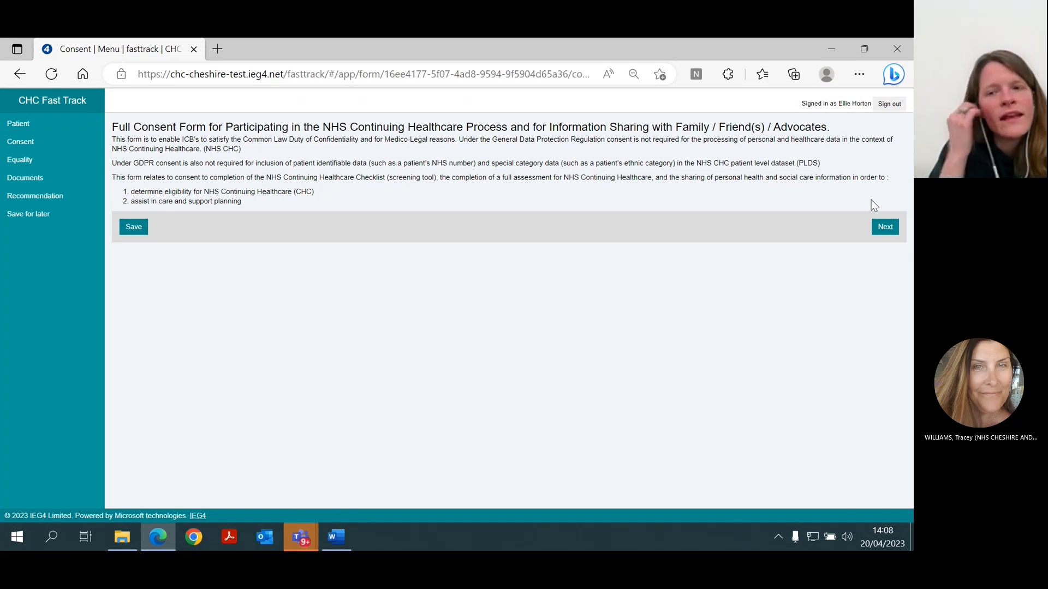
Continue to the equality monitoring page and review its questions, including the disability and ethnic group answer options.
left_click(886, 228)
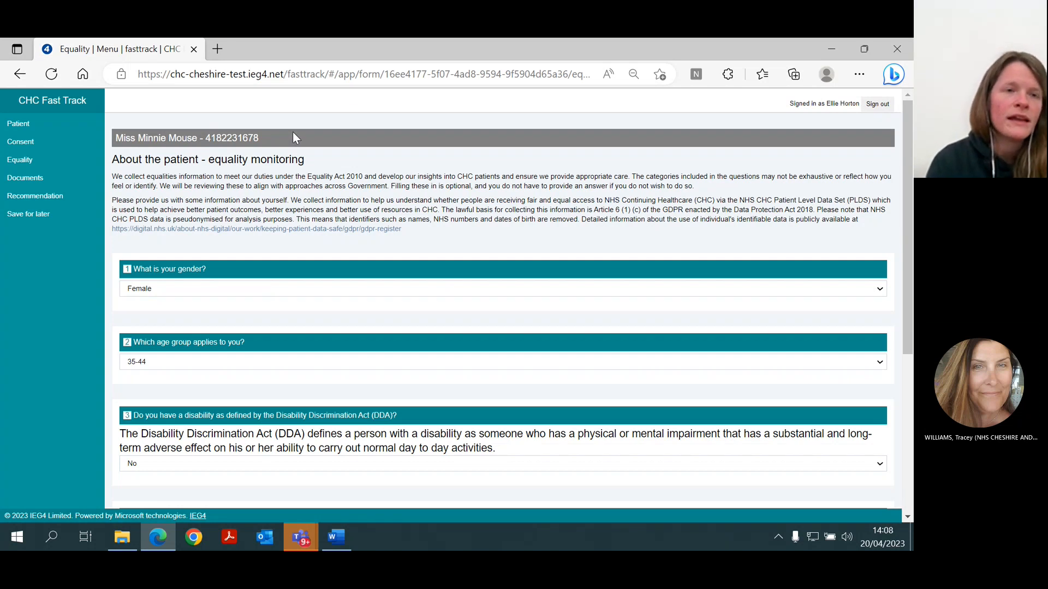
scroll(344, 257, "down", 2)
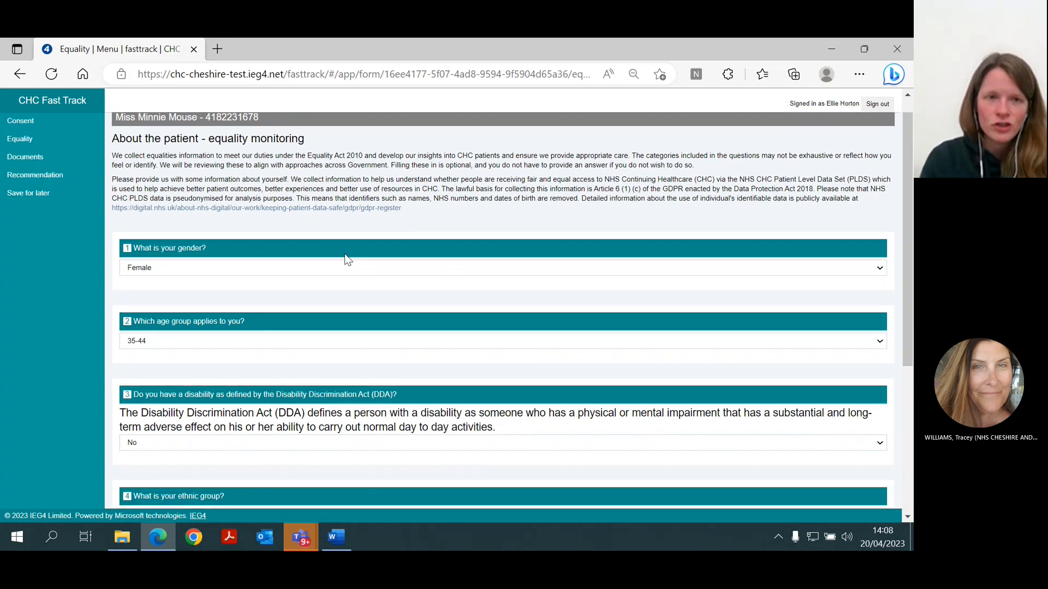
scroll(345, 257, "up", 1)
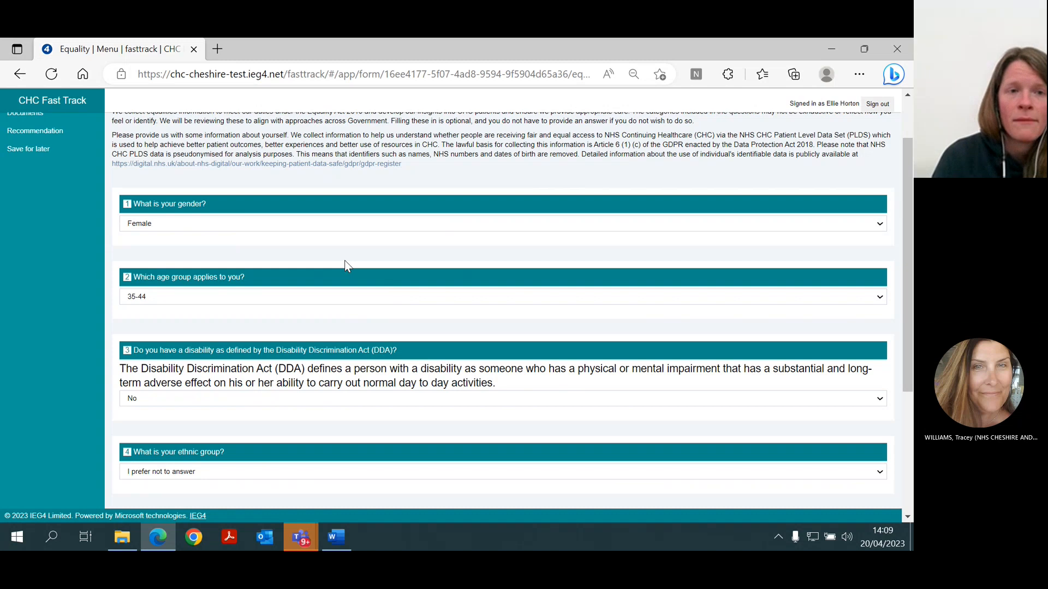
scroll(345, 261, "down", 1)
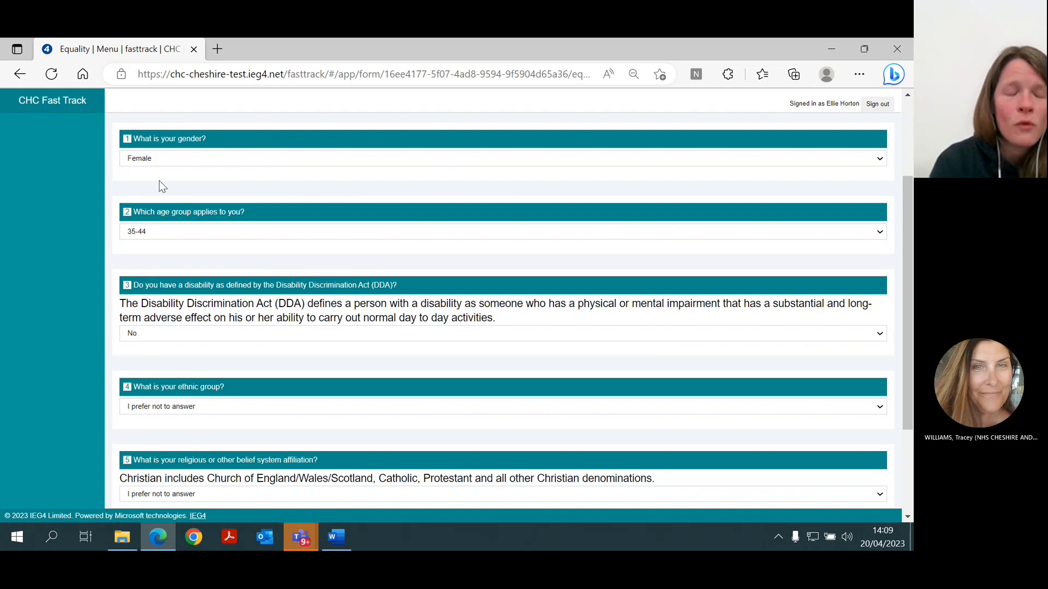
scroll(171, 206, "up", 2)
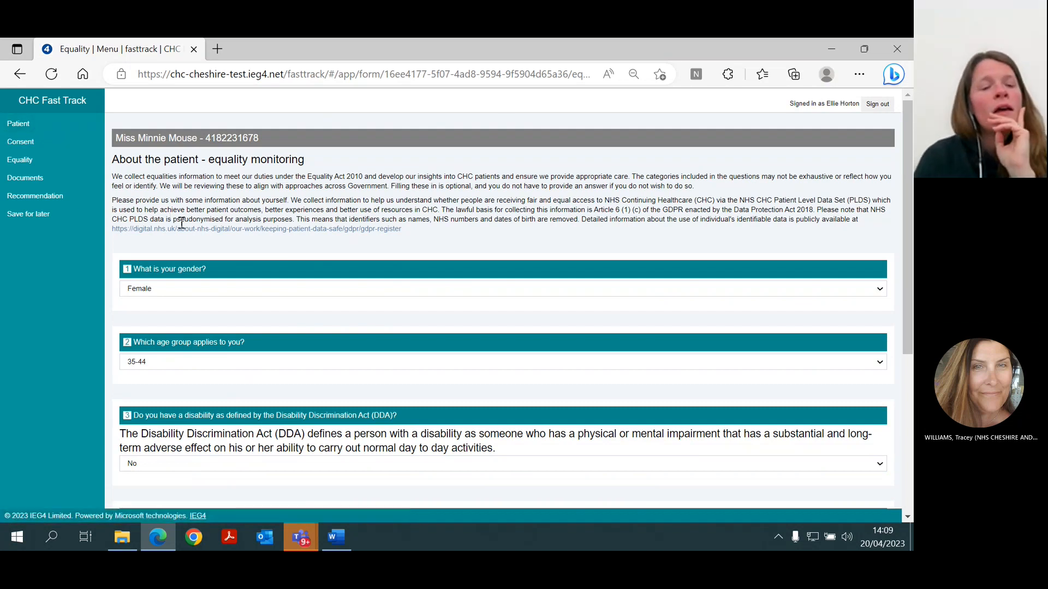
scroll(205, 248, "down", 5)
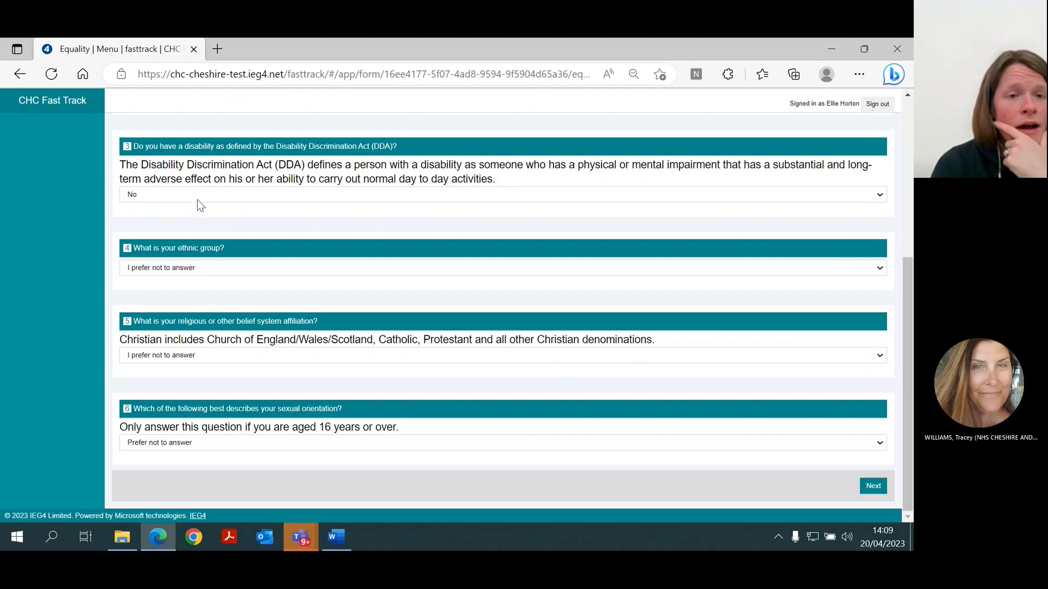
left_click(198, 197)
left_click(197, 197)
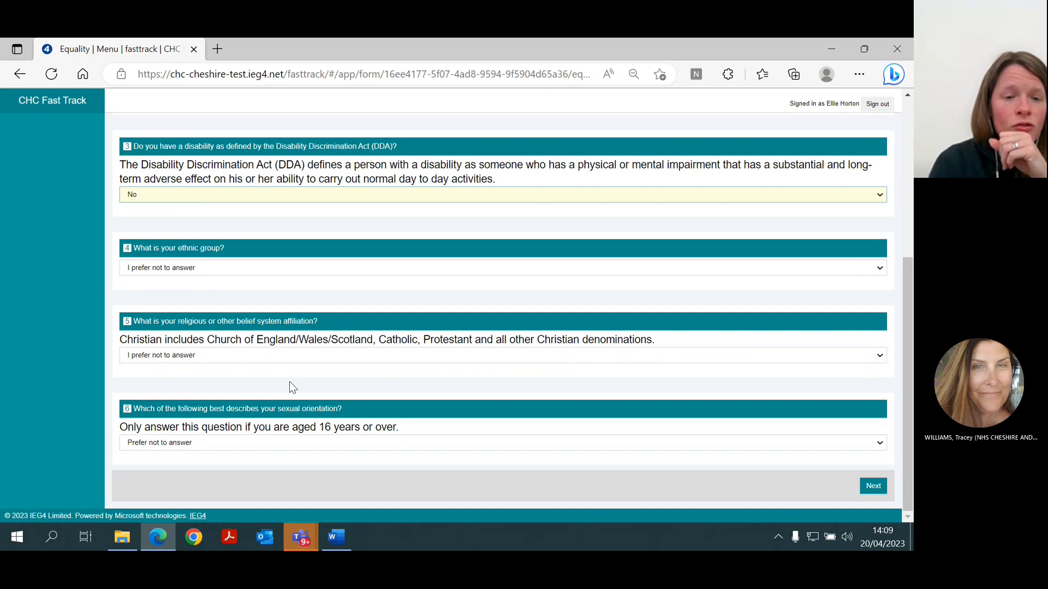
left_click(181, 264)
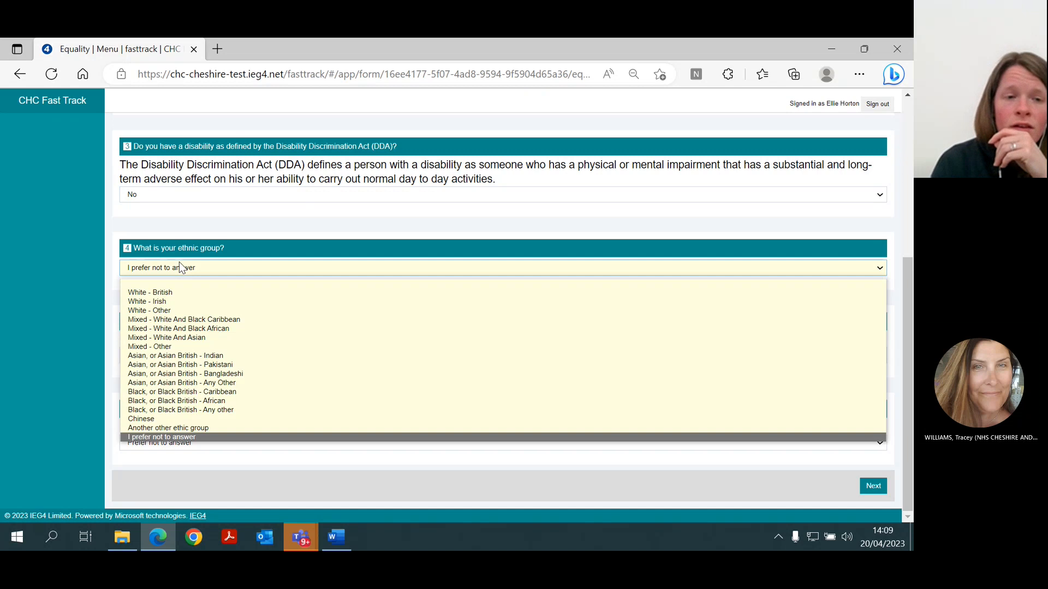
left_click(180, 262)
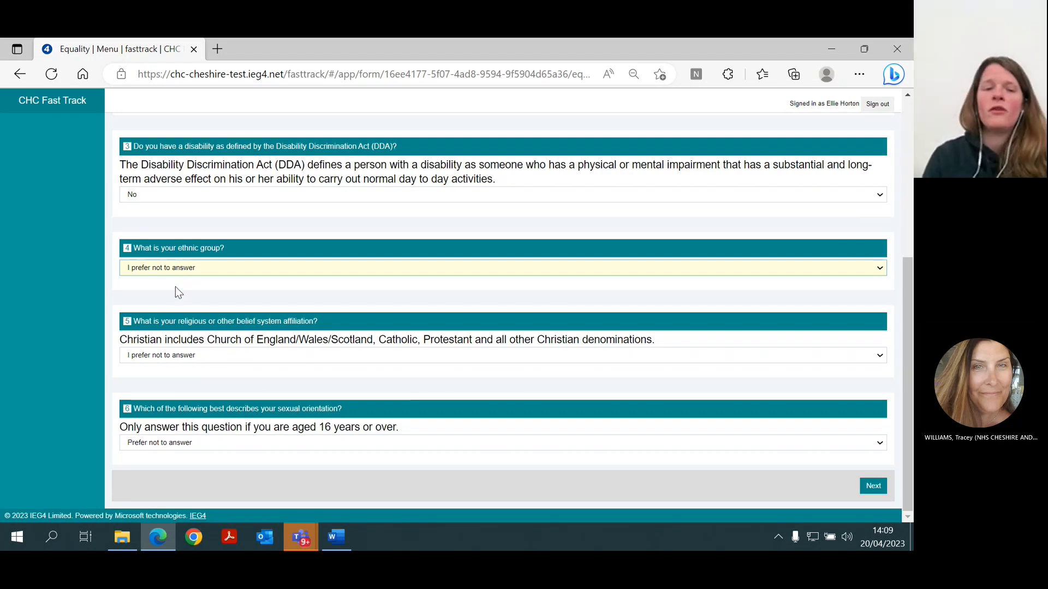
Continue to document upload, choose Care Plan as the Fasttrack document type, and check the other available types.
left_click(868, 484)
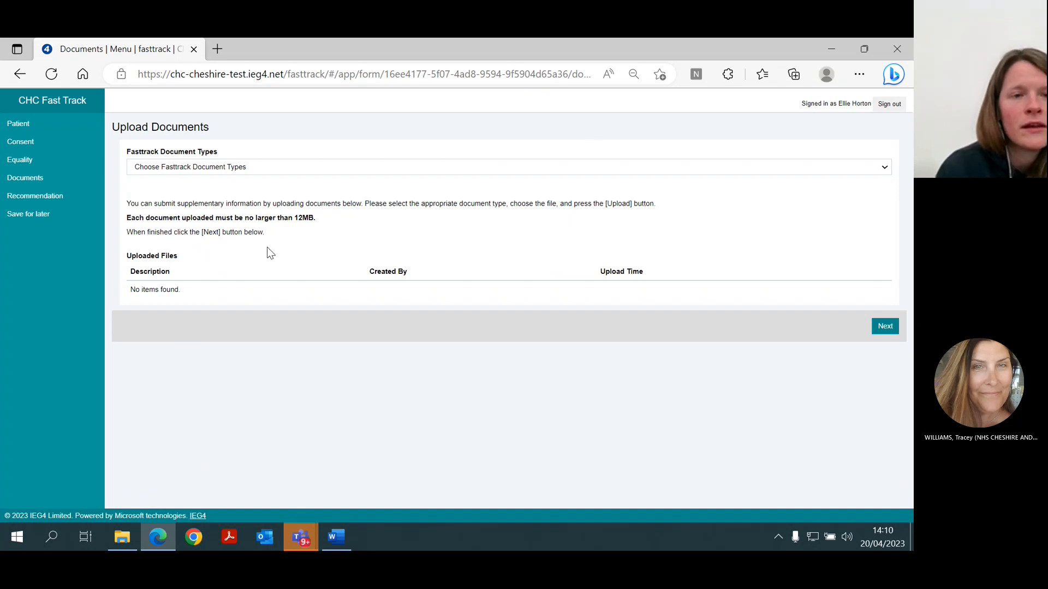
left_click(197, 170)
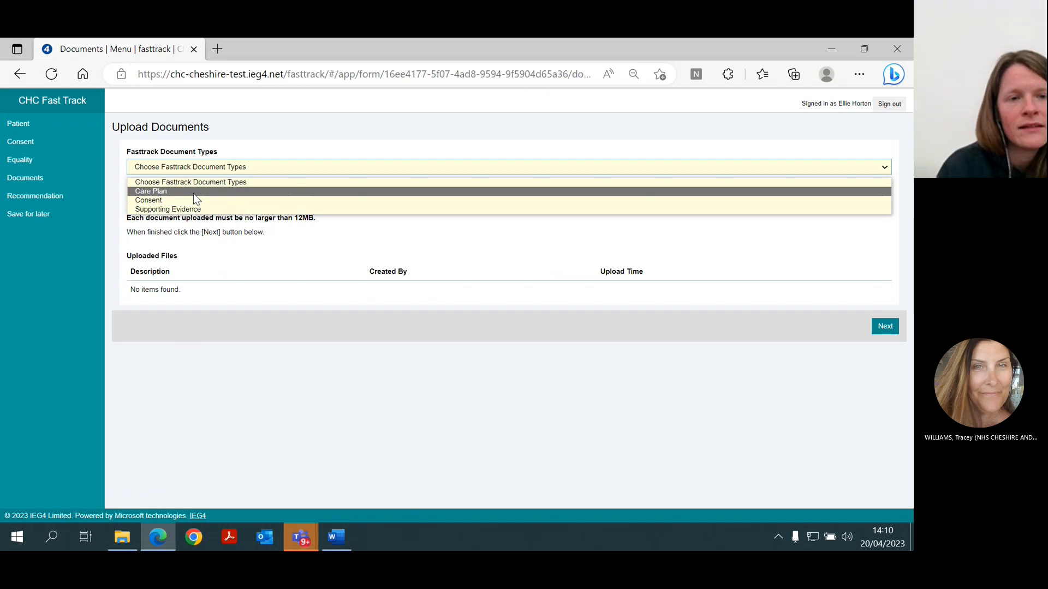
left_click(193, 192)
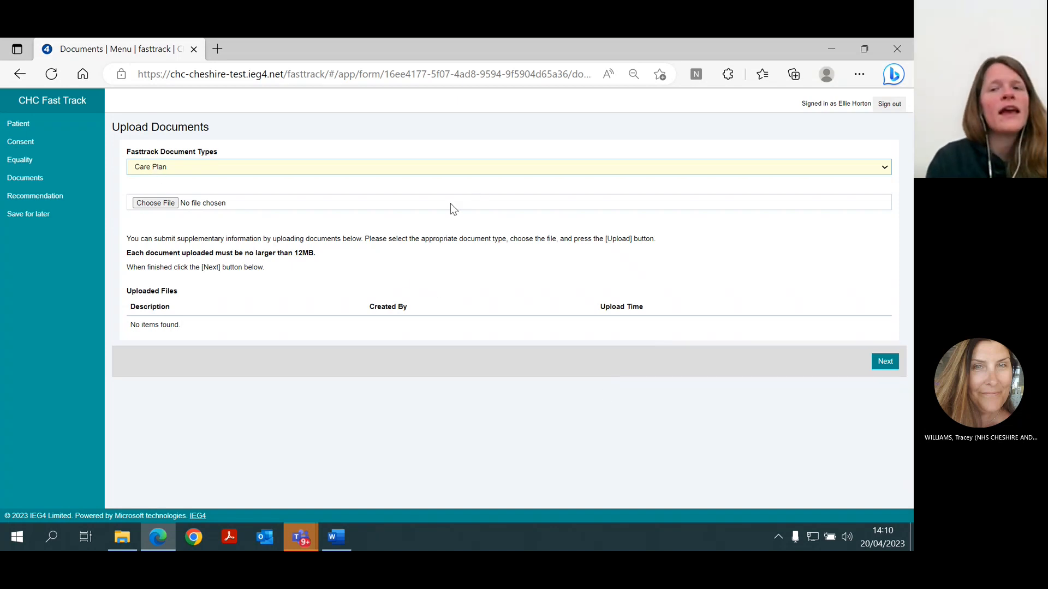
left_click(240, 170)
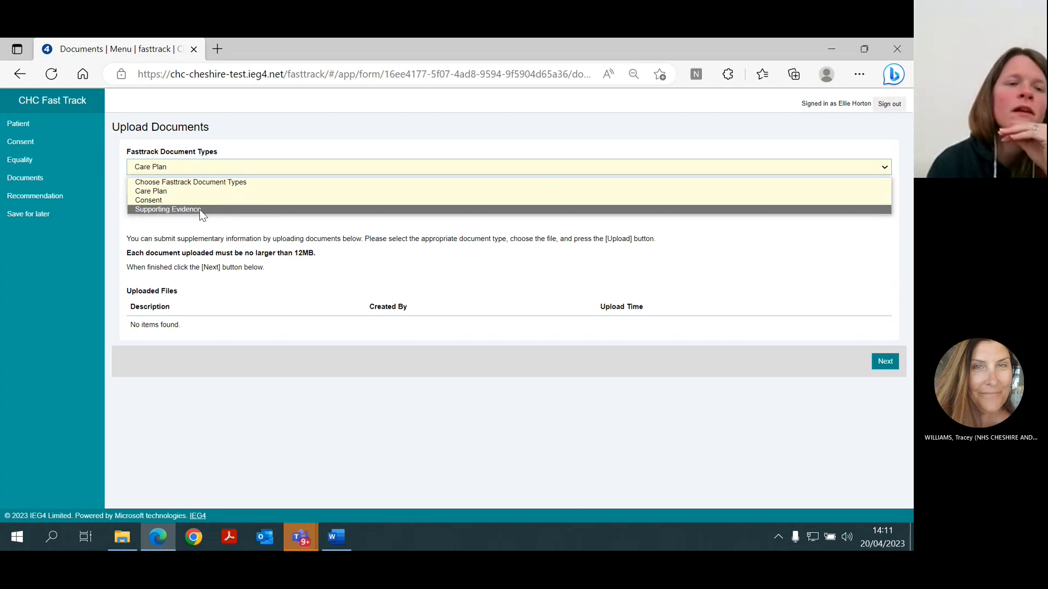
left_click(261, 137)
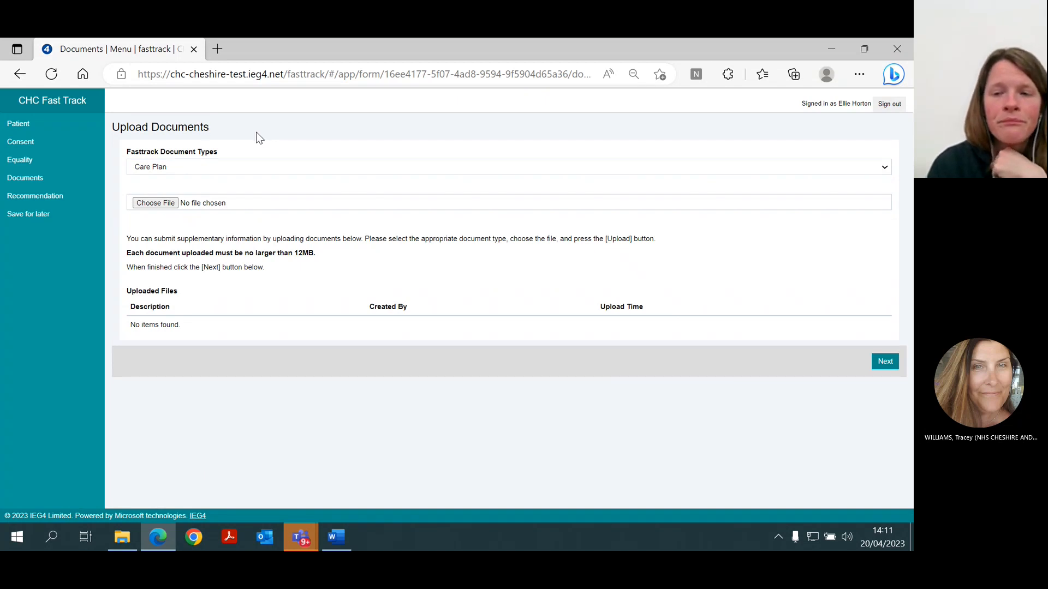
Continue to the recommendation page and review the reasons field, clinician confirmations, prognosis and care preference fields, and completion date.
left_click(882, 373)
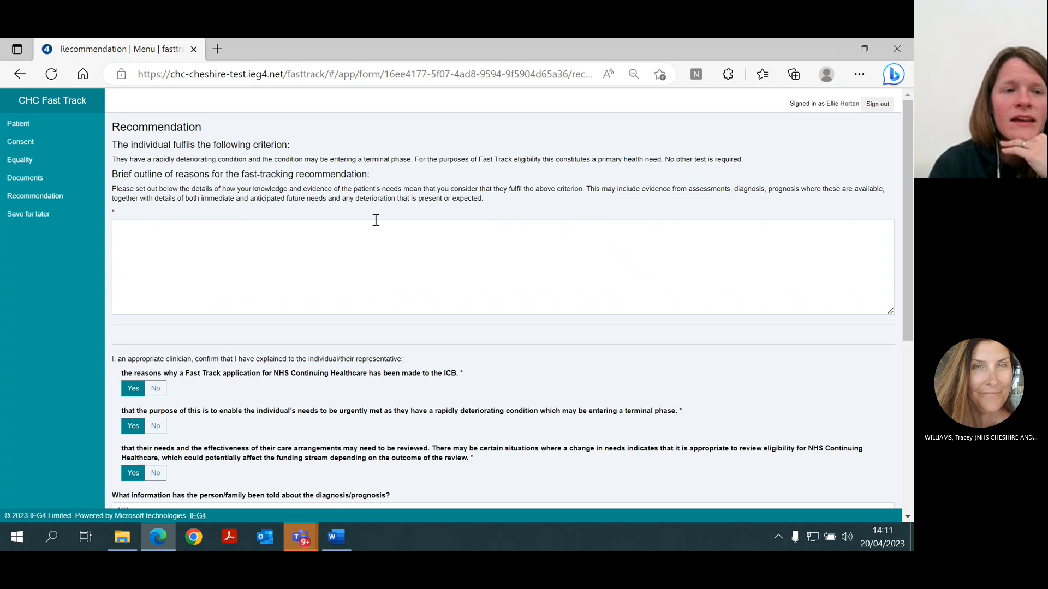
left_click(159, 245)
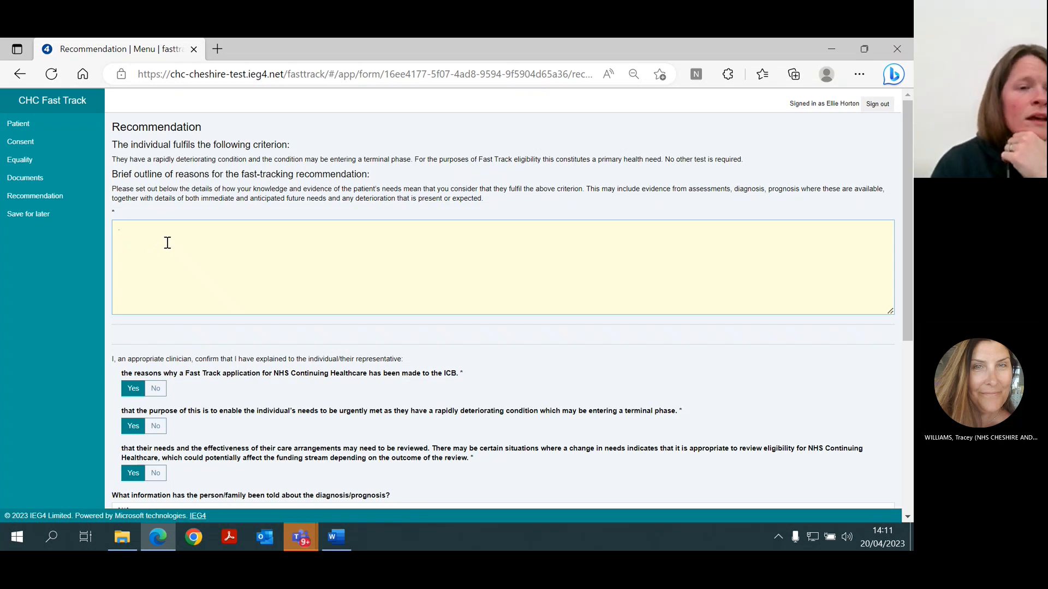
scroll(180, 234, "down", 3)
scroll(180, 234, "up", 1)
scroll(180, 235, "up", 1)
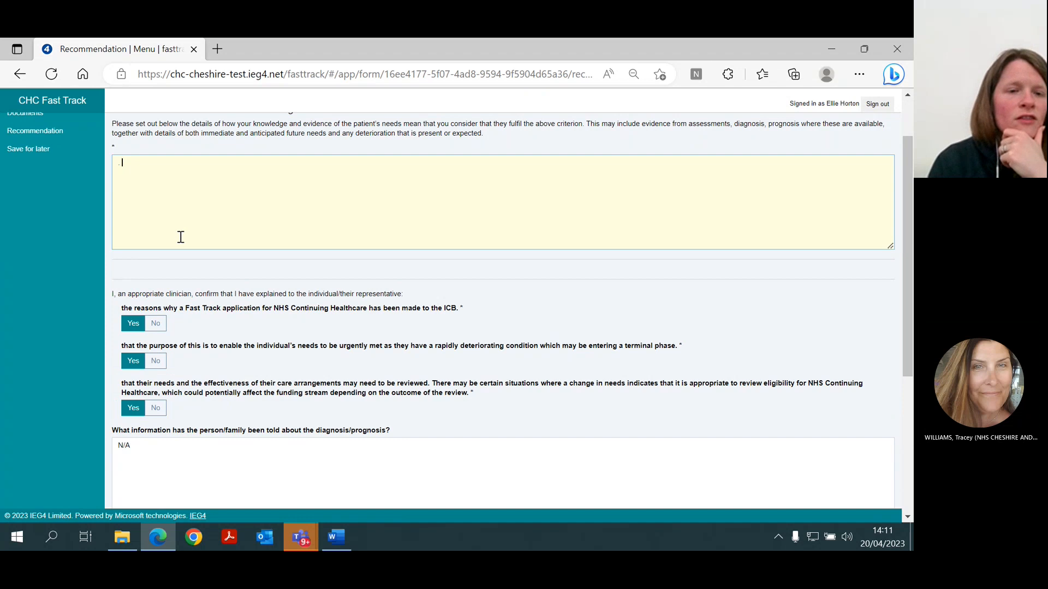
scroll(185, 230, "down", 1)
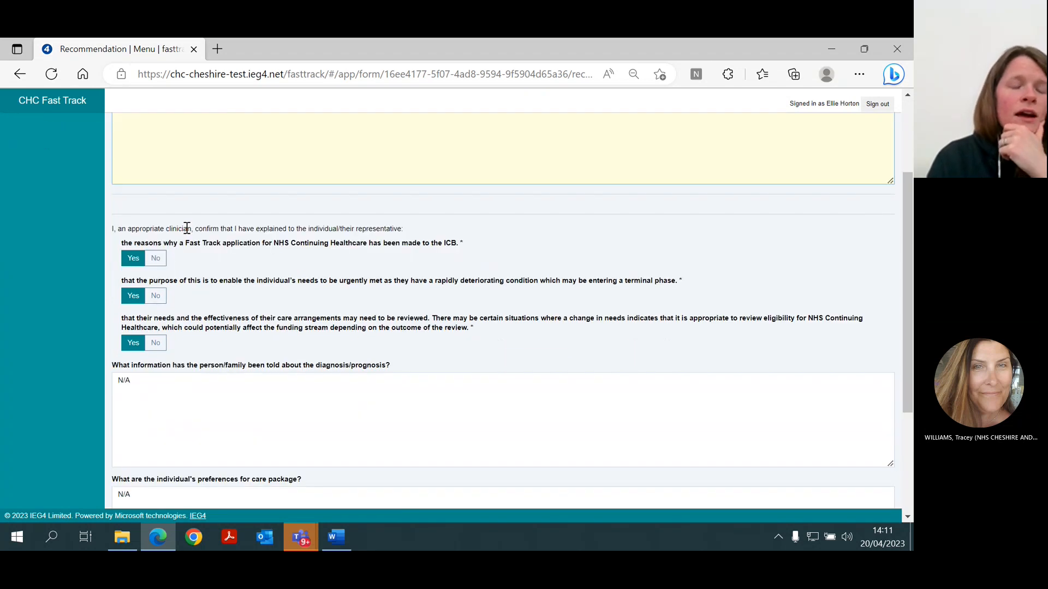
scroll(276, 417, "down", 3)
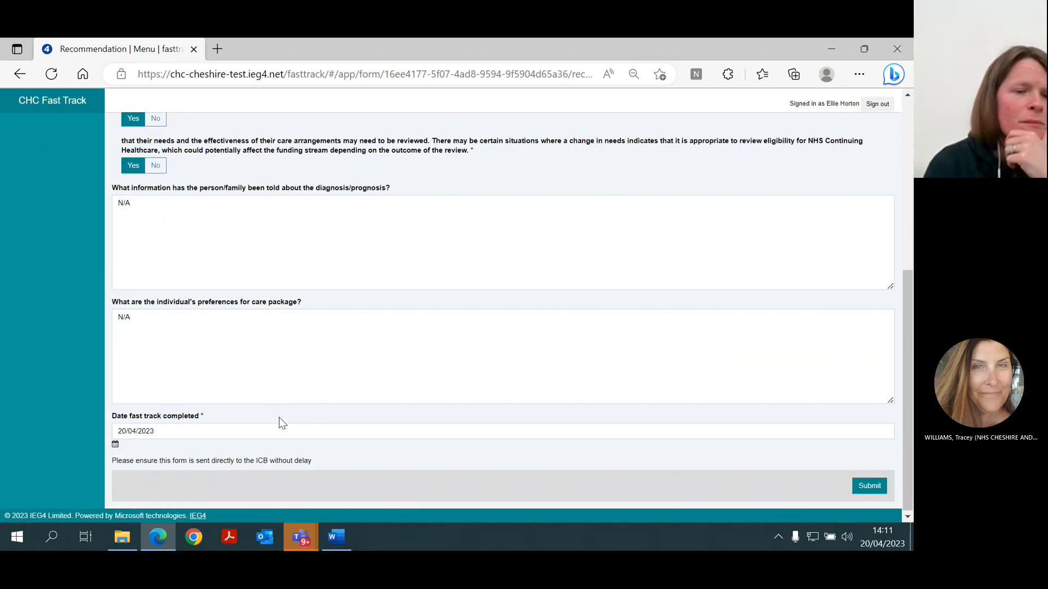
Recheck the clinician confirmations and the prognosis and care preference fields, and view the calendar for the fast track completion date.
scroll(280, 416, "up", 2)
scroll(281, 414, "up", 1)
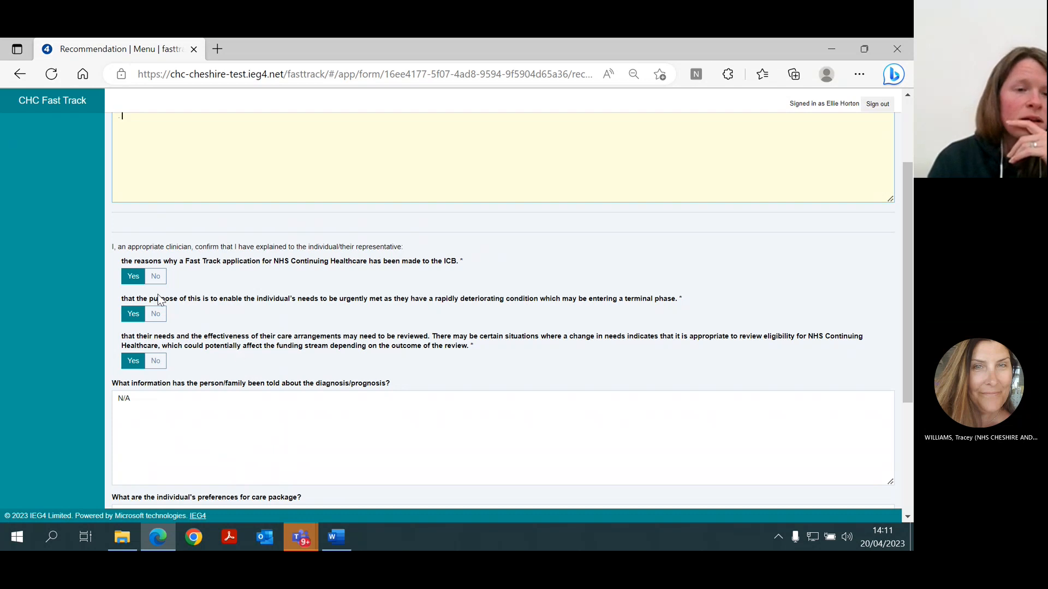
scroll(140, 374, "down", 2)
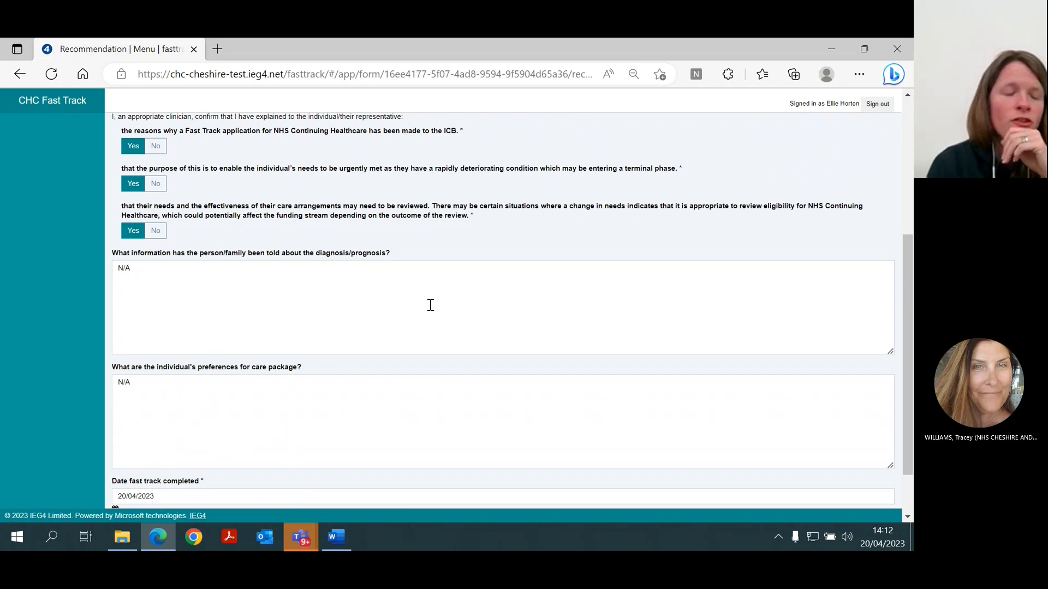
scroll(430, 306, "down", 1)
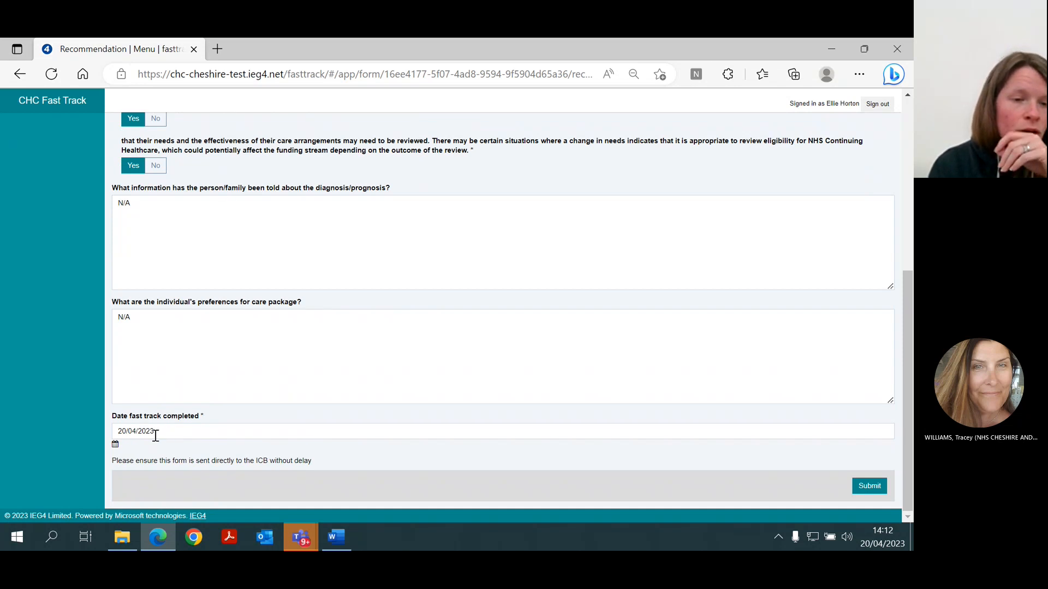
left_click(115, 445)
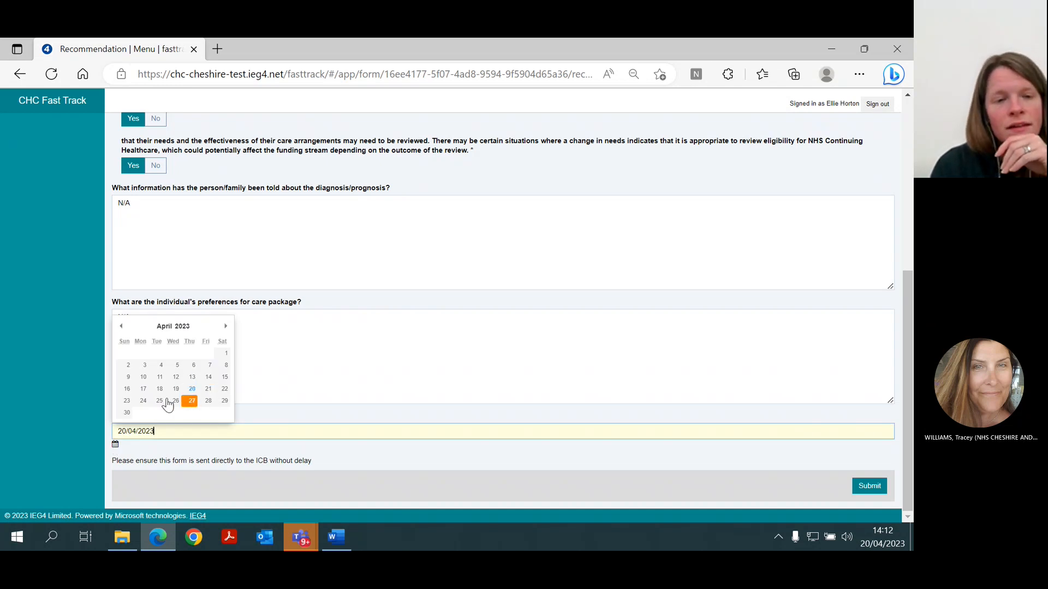
left_click(309, 387)
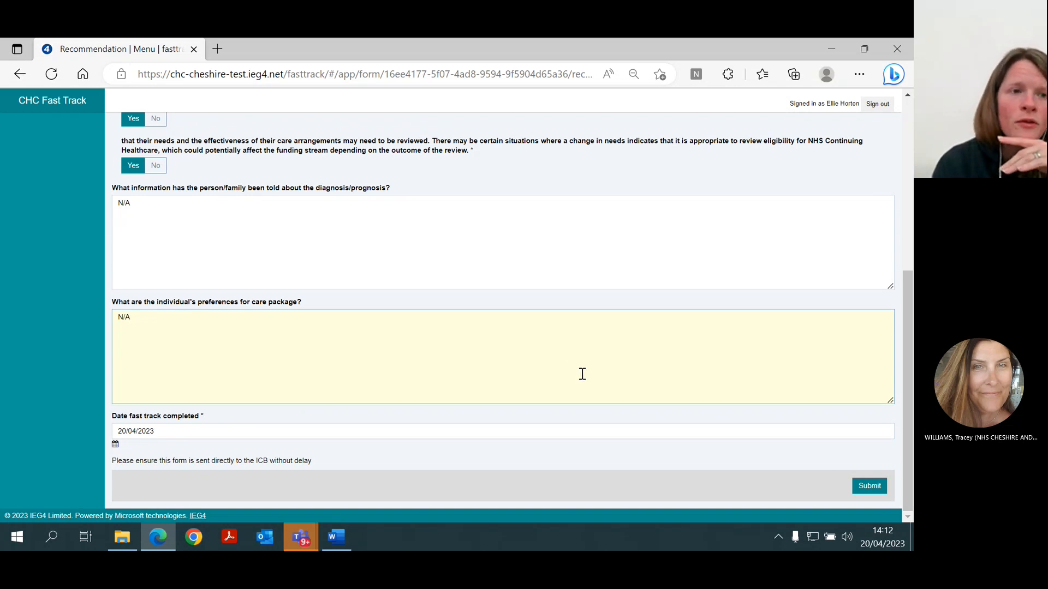
Look over the whole recommendation page once more, from the form's section list and reasons field down to the submission area.
scroll(578, 369, "up", 5)
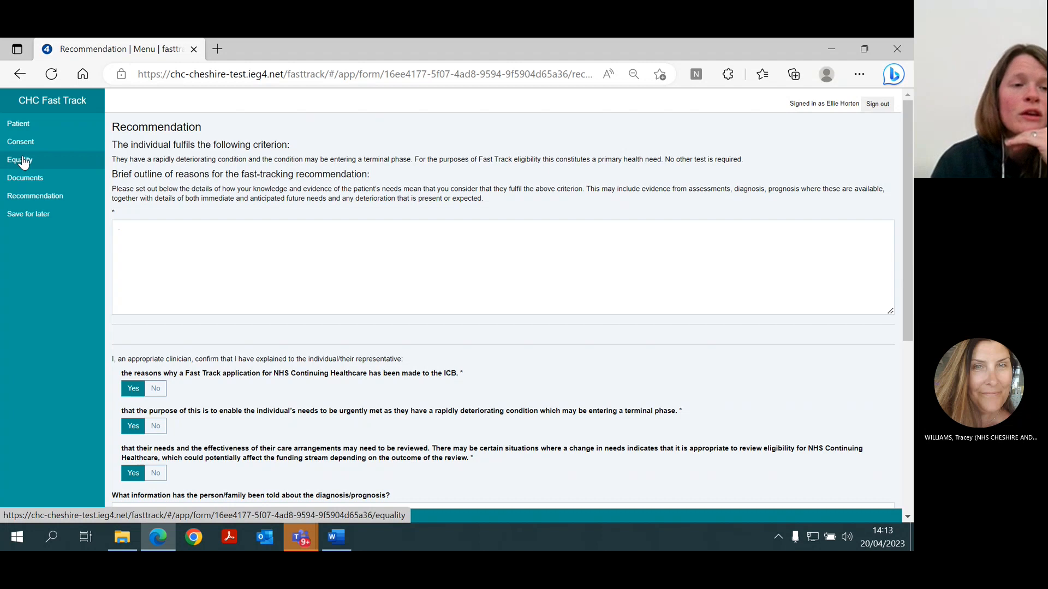
scroll(388, 273, "down", 6)
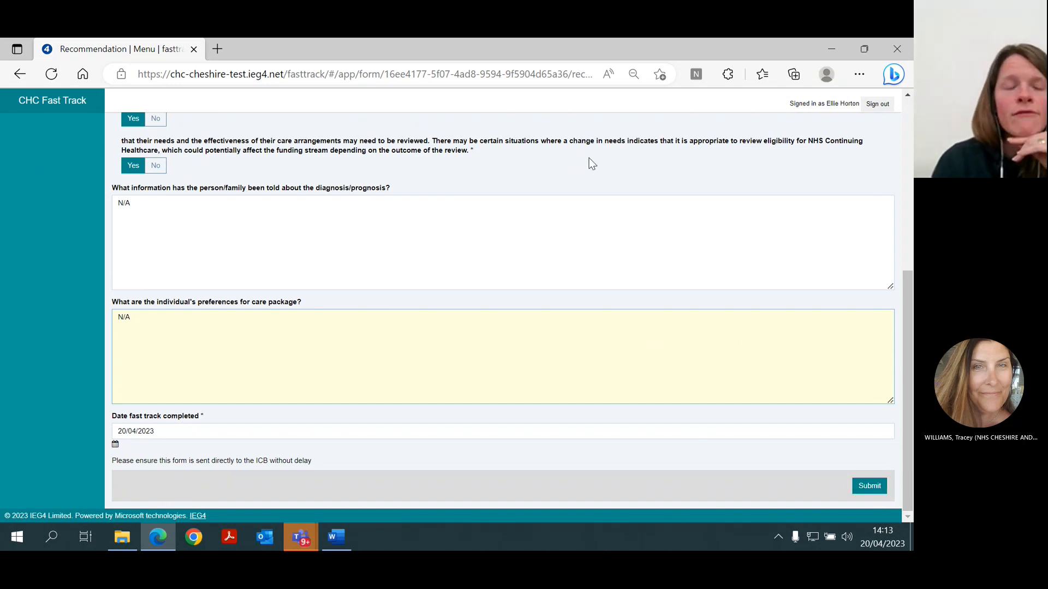
scroll(519, 260, "up", 5)
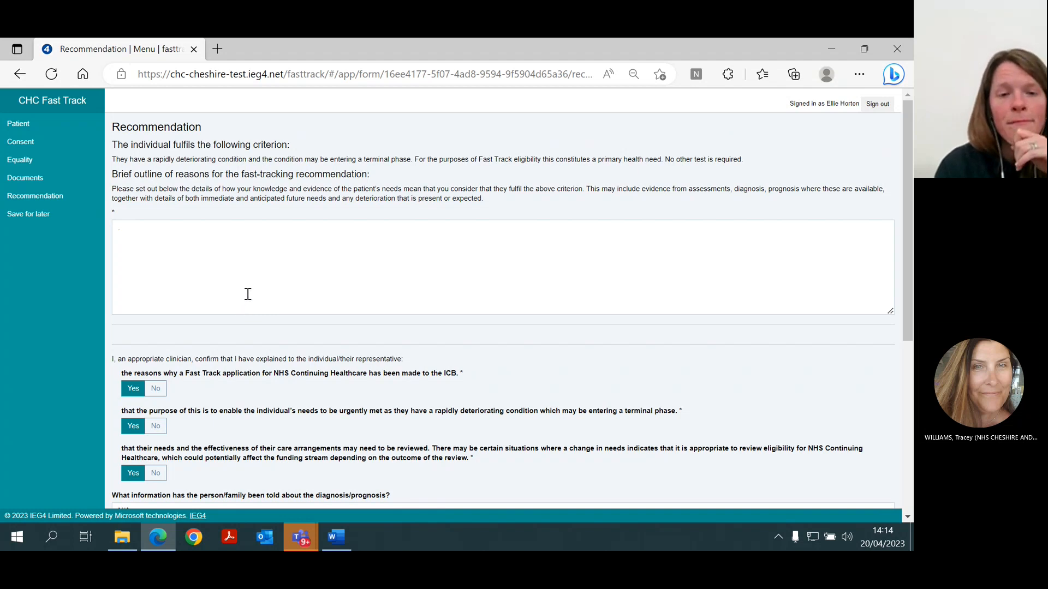
scroll(267, 341, "down", 1)
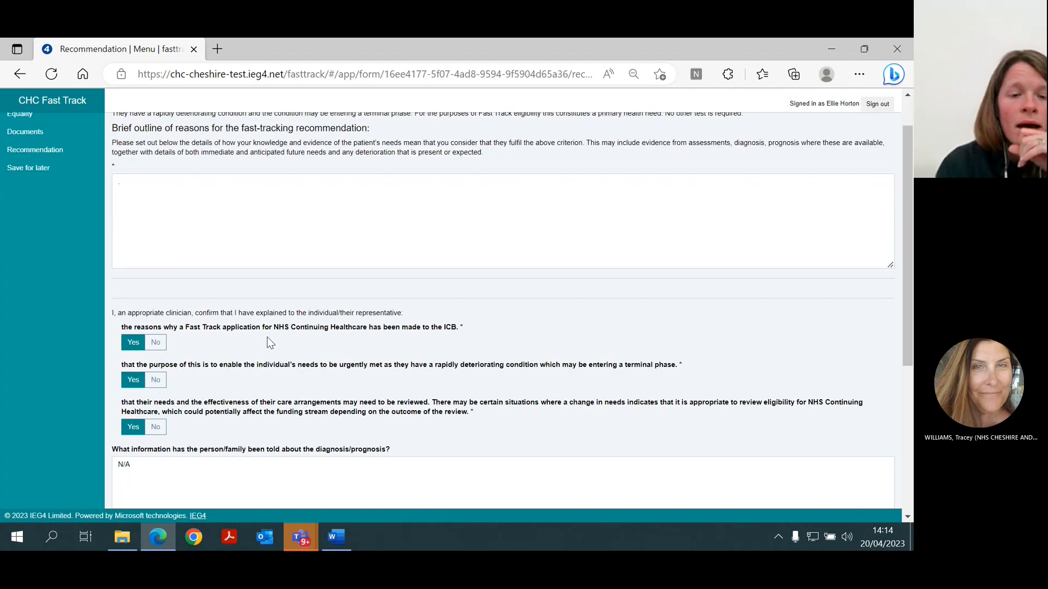
scroll(270, 349, "down", 3)
scroll(311, 456, "down", 3)
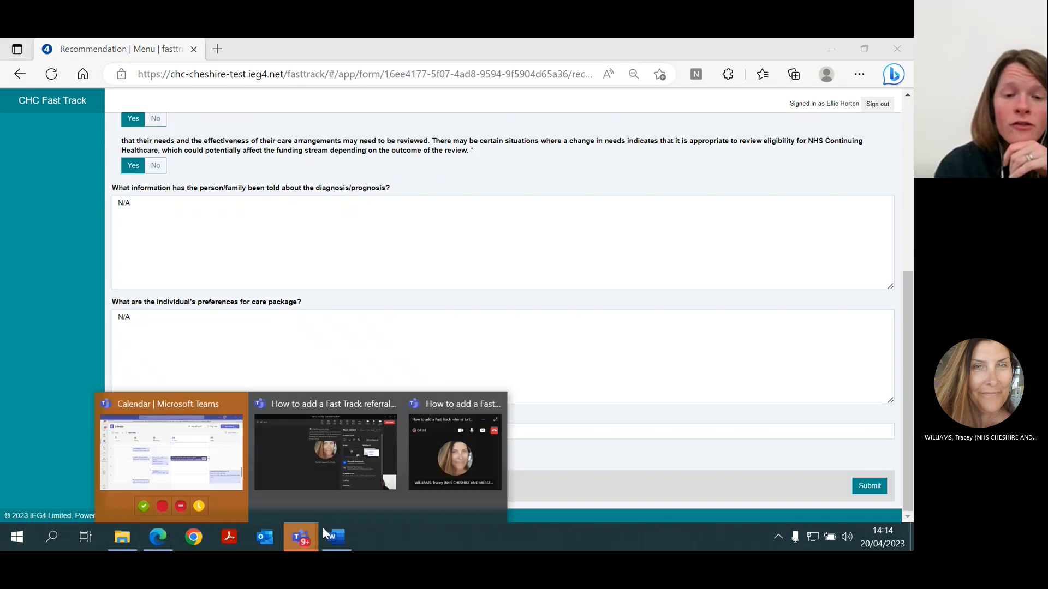
Switch to the Microsoft Teams meeting window and stop sharing the screen.
left_click(346, 459)
left_click(802, 87)
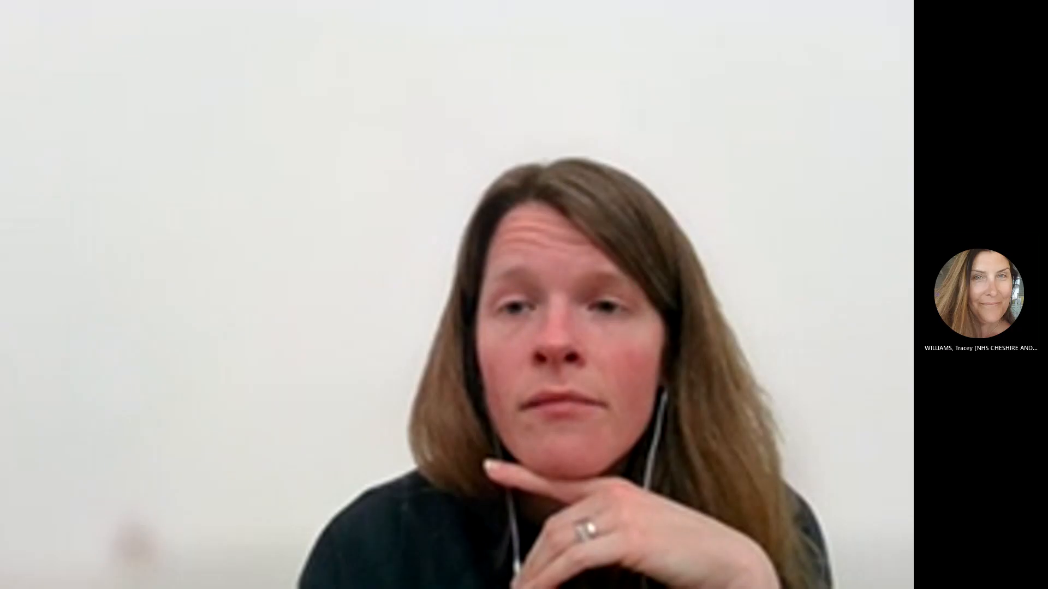